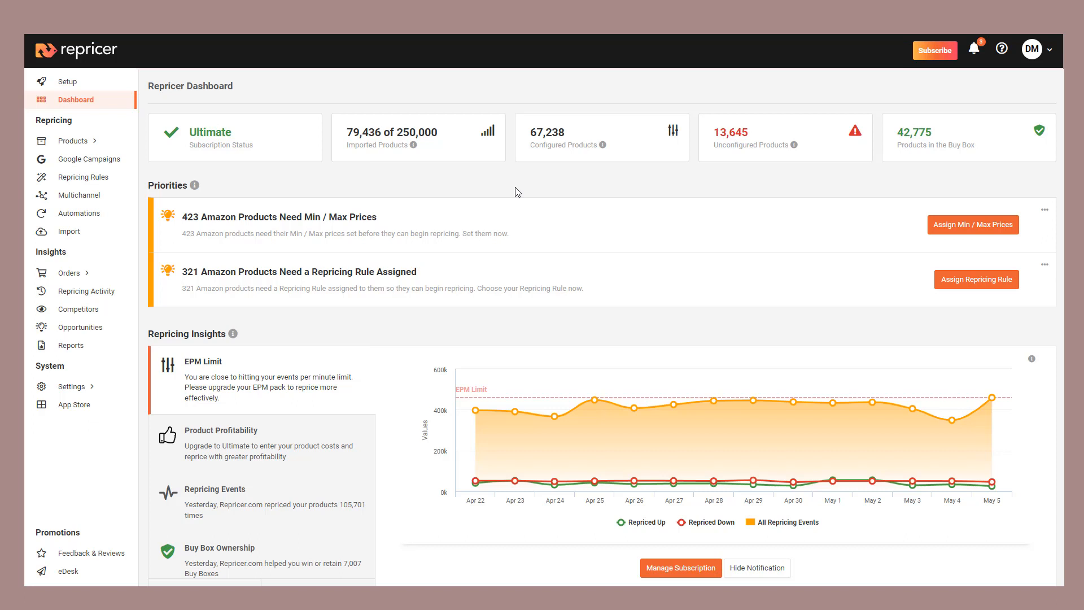
Step: Create a new automation named "New Automation!" and assign it to the Amazon.com channel
{"action": "left_click", "coordinate": [108, 215]}
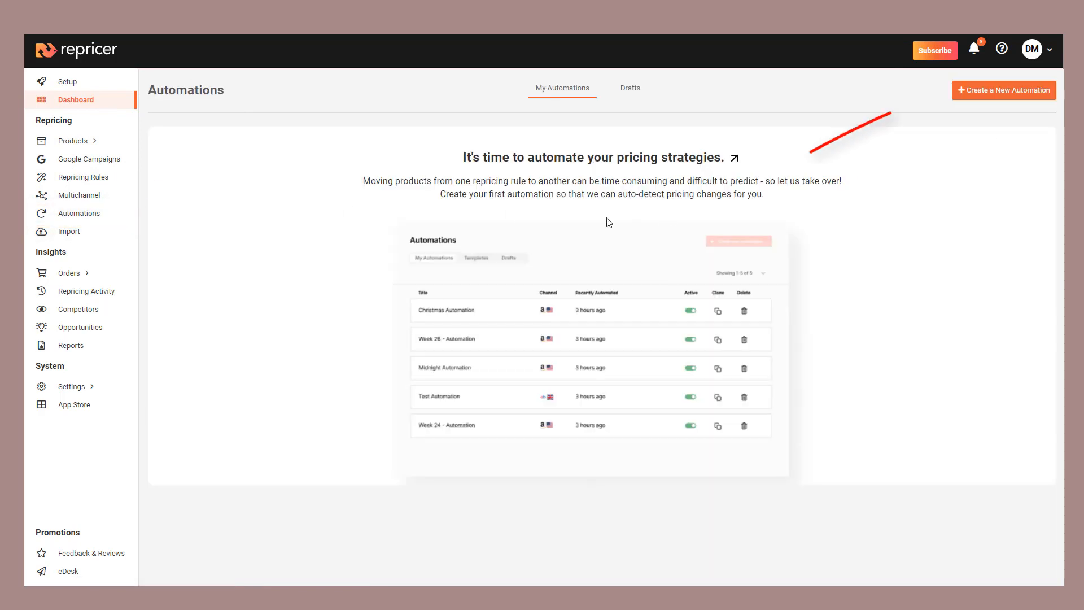
{"action": "left_click", "coordinate": [987, 98]}
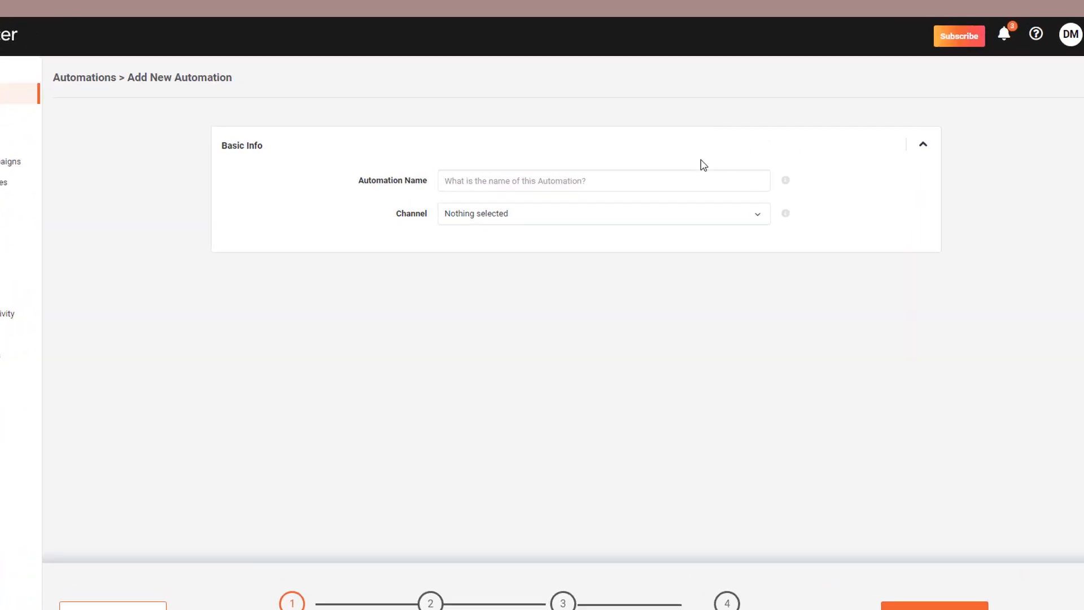
{"action": "left_click", "coordinate": [607, 184]}
{"action": "type", "text": "Nerw"}
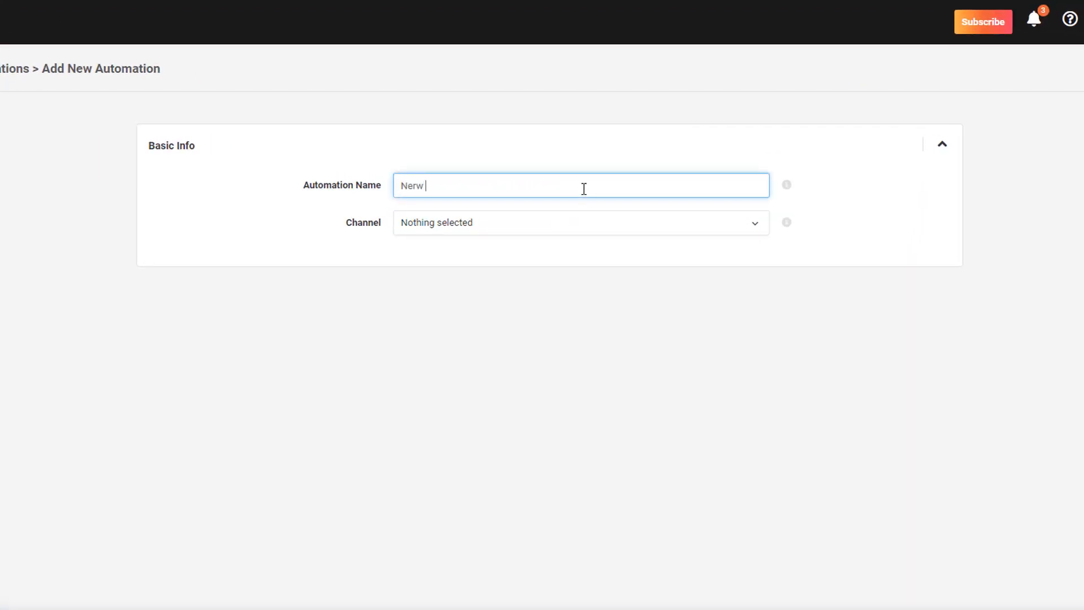
{"action": "key", "text": "BackSpace"}
{"action": "key", "text": "BackSpace"}
{"action": "key", "text": "BackSpace"}
{"action": "type", "text": "w Automation!"}
{"action": "left_click", "coordinate": [557, 223]}
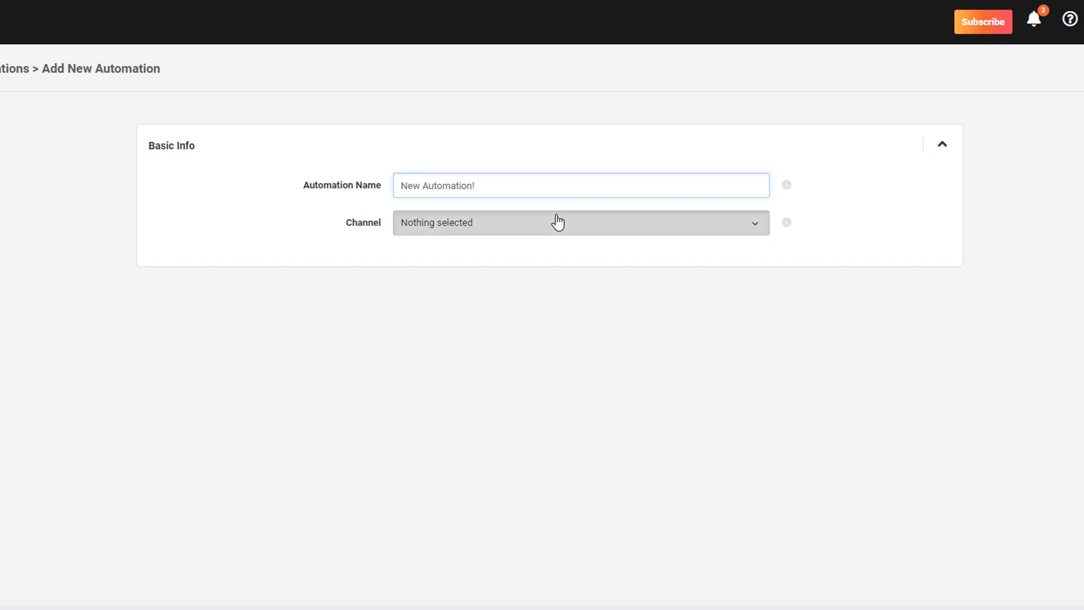
{"action": "left_click", "coordinate": [541, 267]}
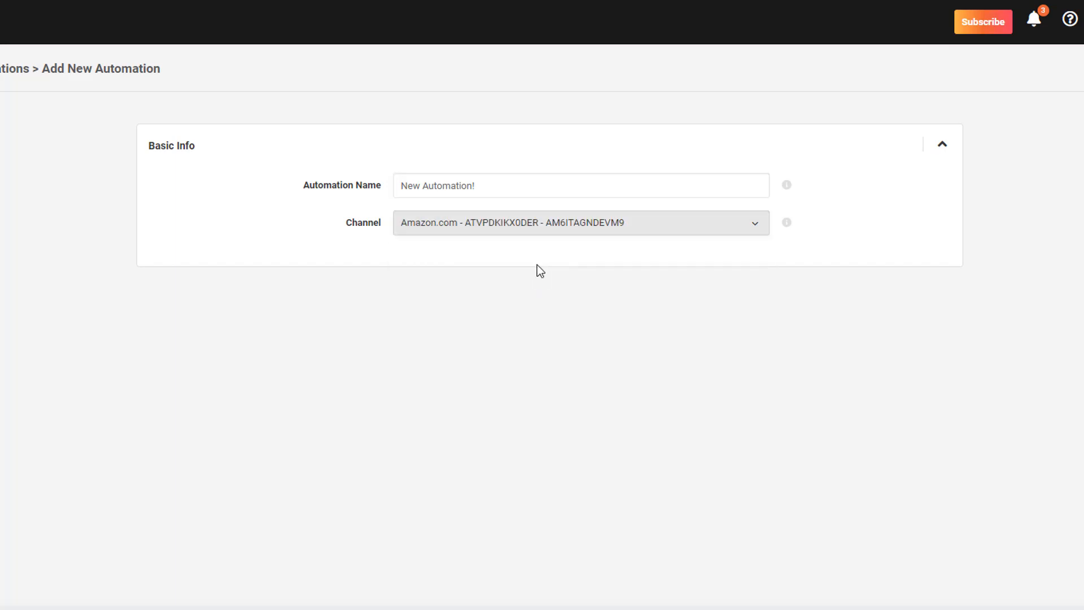
Step: In the automation's trigger settings, set the Haven't Won Buy Box trigger period to 7 days
{"action": "left_click", "coordinate": [470, 549]}
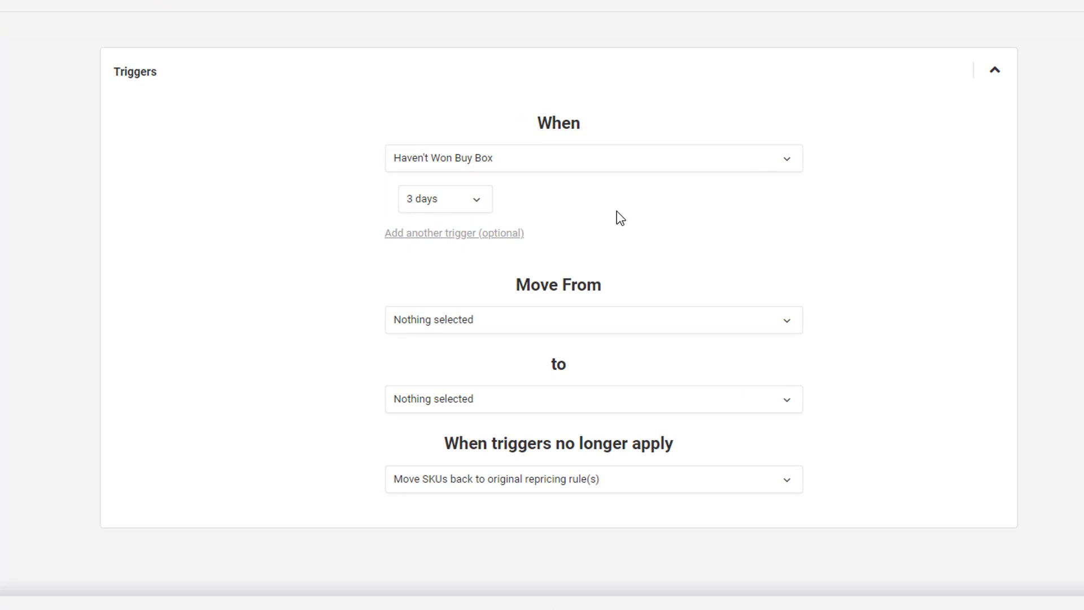
{"action": "left_click", "coordinate": [460, 204]}
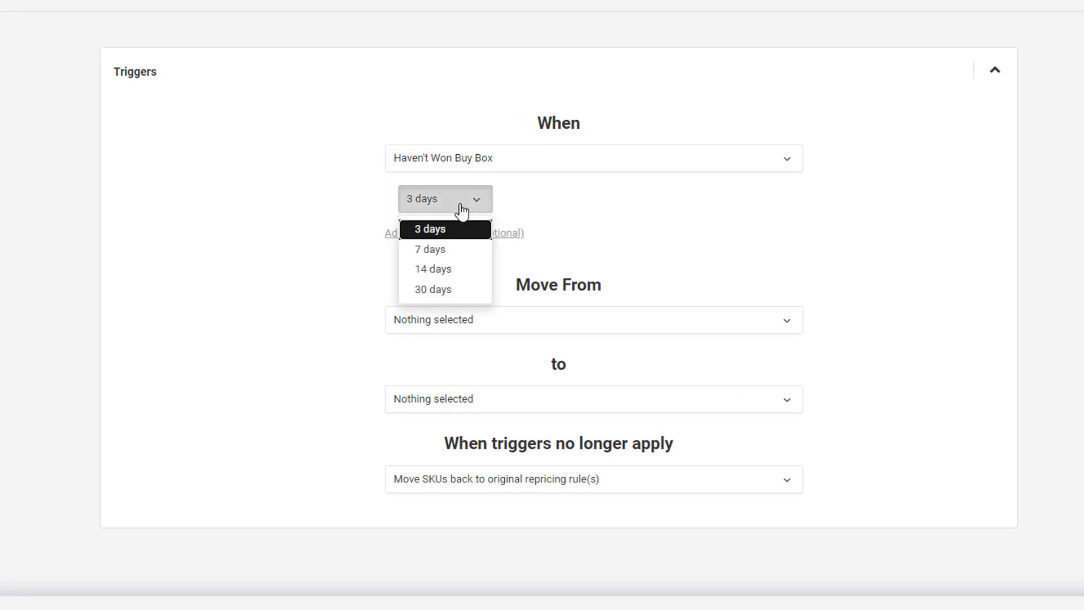
{"action": "left_click", "coordinate": [443, 250]}
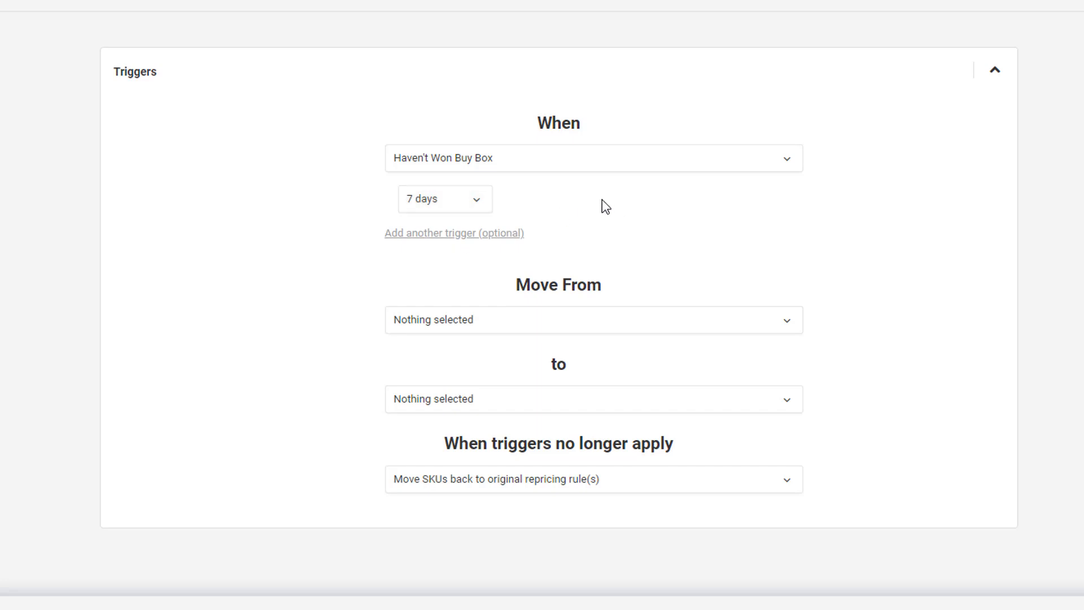
Step: Add a second trigger for Orders greater than 20 within 30 days
{"action": "left_click", "coordinate": [501, 233]}
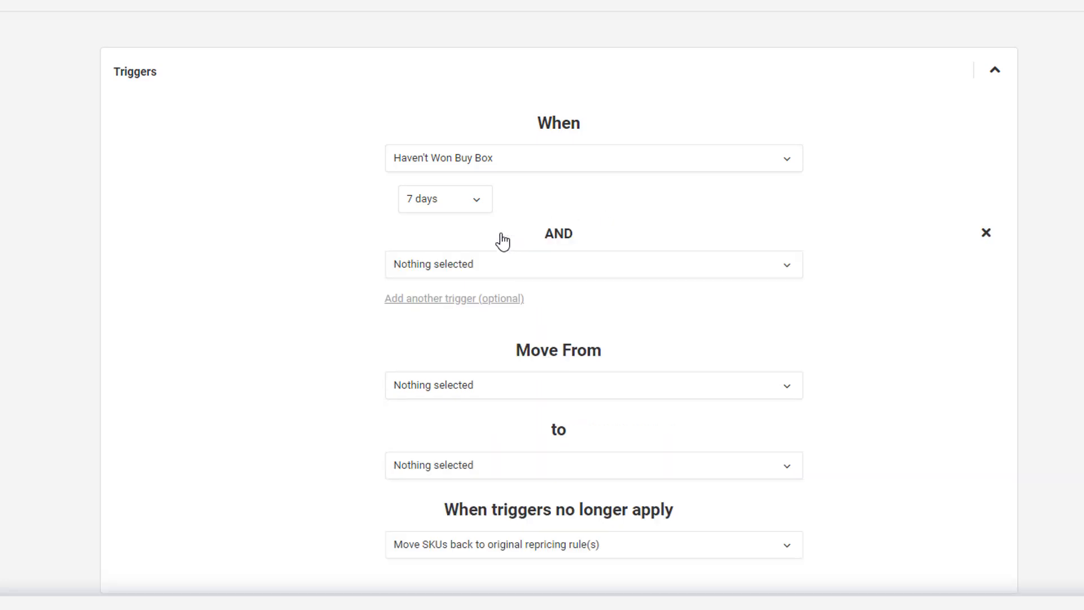
{"action": "left_click", "coordinate": [529, 272]}
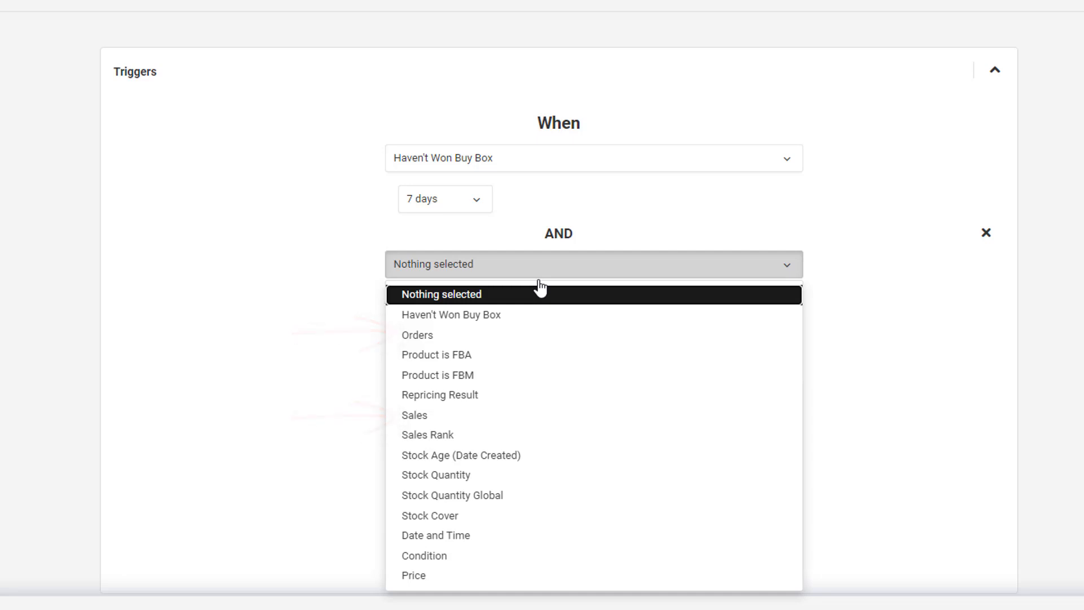
{"action": "left_click", "coordinate": [528, 334]}
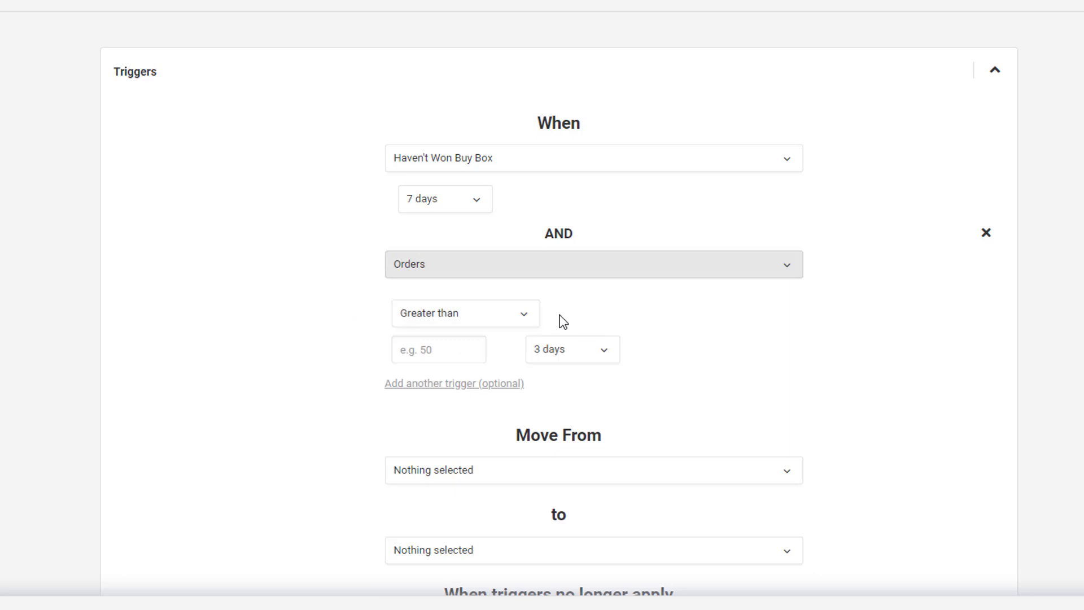
{"action": "left_click", "coordinate": [449, 354]}
{"action": "type", "text": "2"}
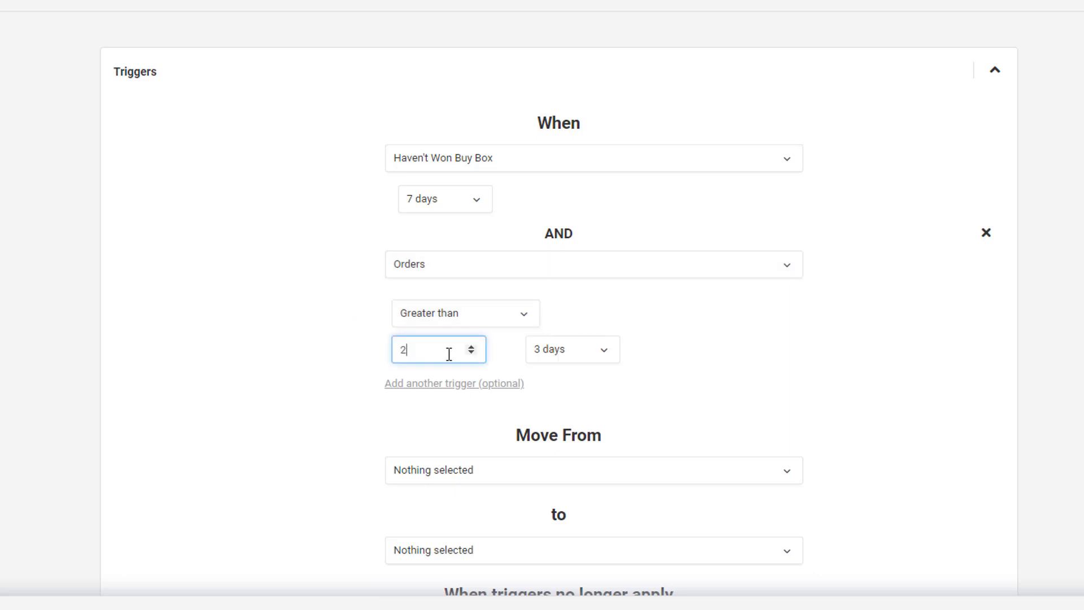
{"action": "type", "text": "0"}
{"action": "left_click", "coordinate": [547, 349]}
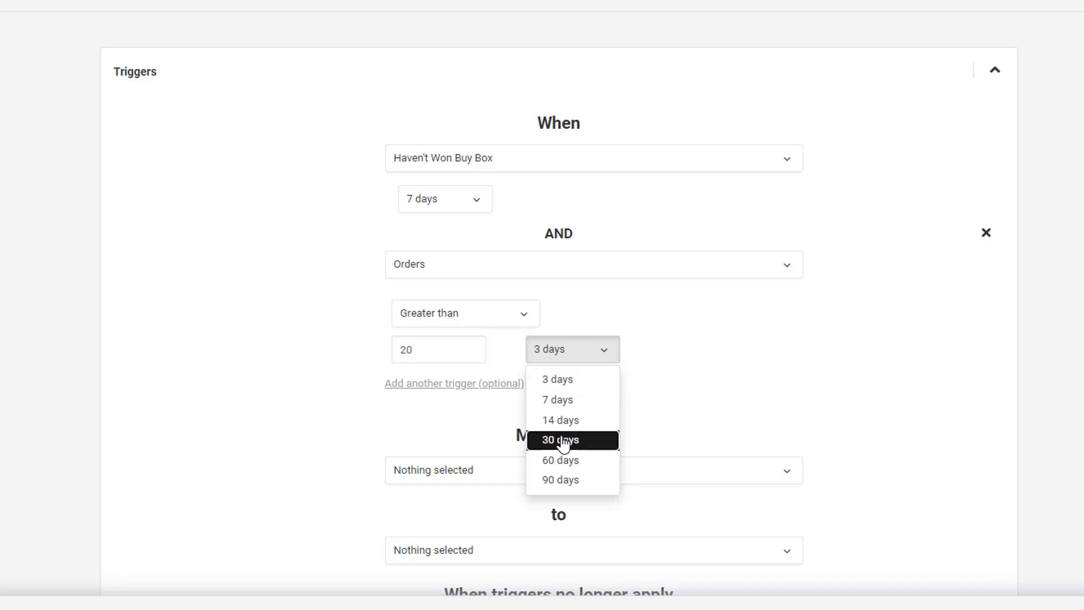
{"action": "left_click", "coordinate": [564, 442]}
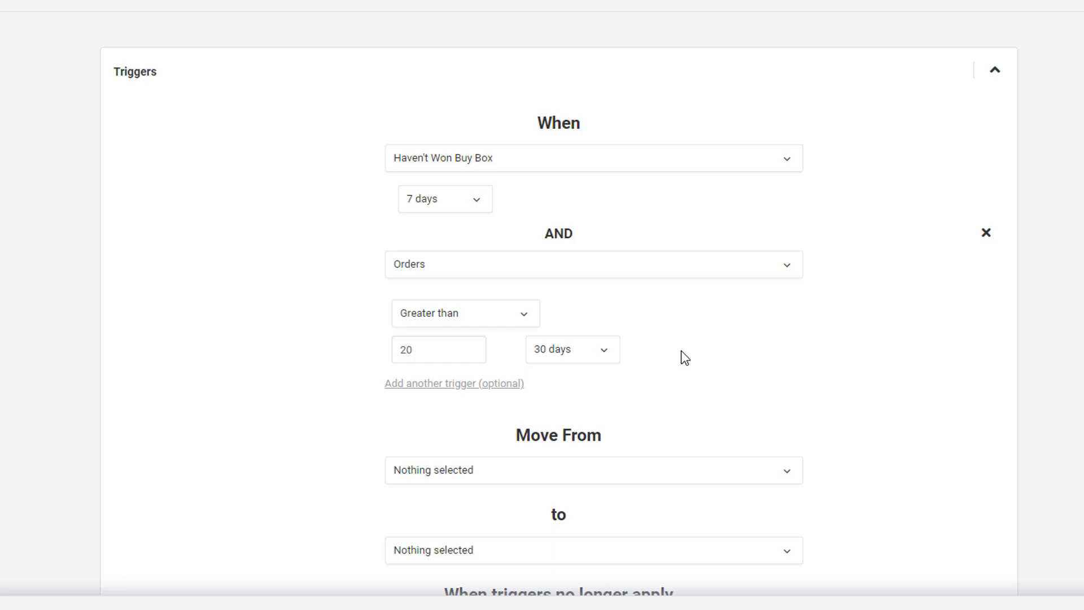
Step: Add a third trigger of type Date and Time covering Tuesday, Wednesday, Thursday and Friday
{"action": "left_click", "coordinate": [515, 385]}
{"action": "scroll", "coordinate": [581, 385], "scroll_direction": "down", "scroll_amount": 2}
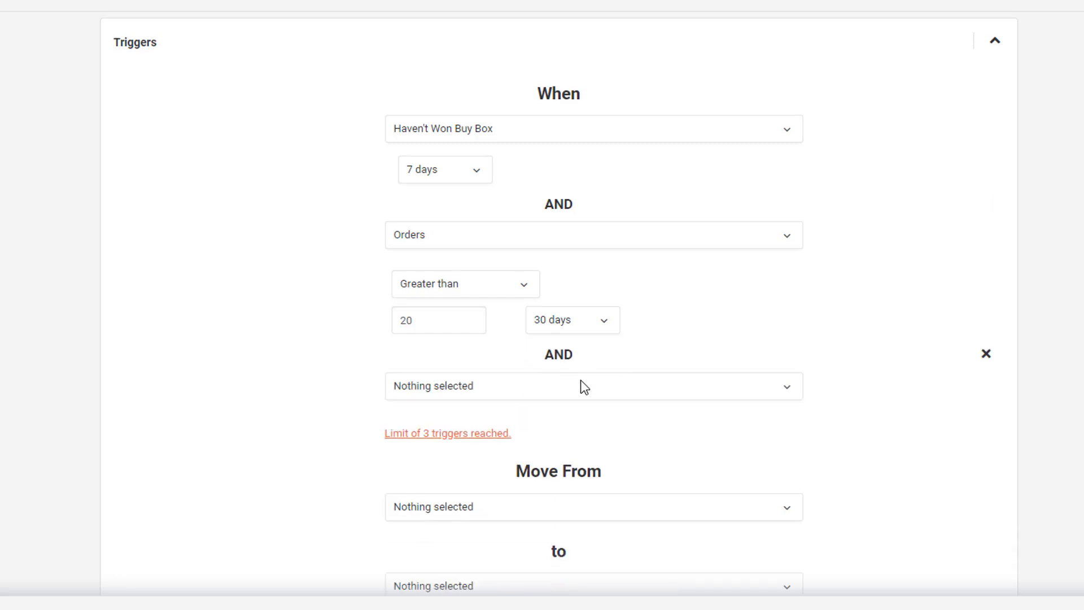
{"action": "left_click", "coordinate": [602, 333]}
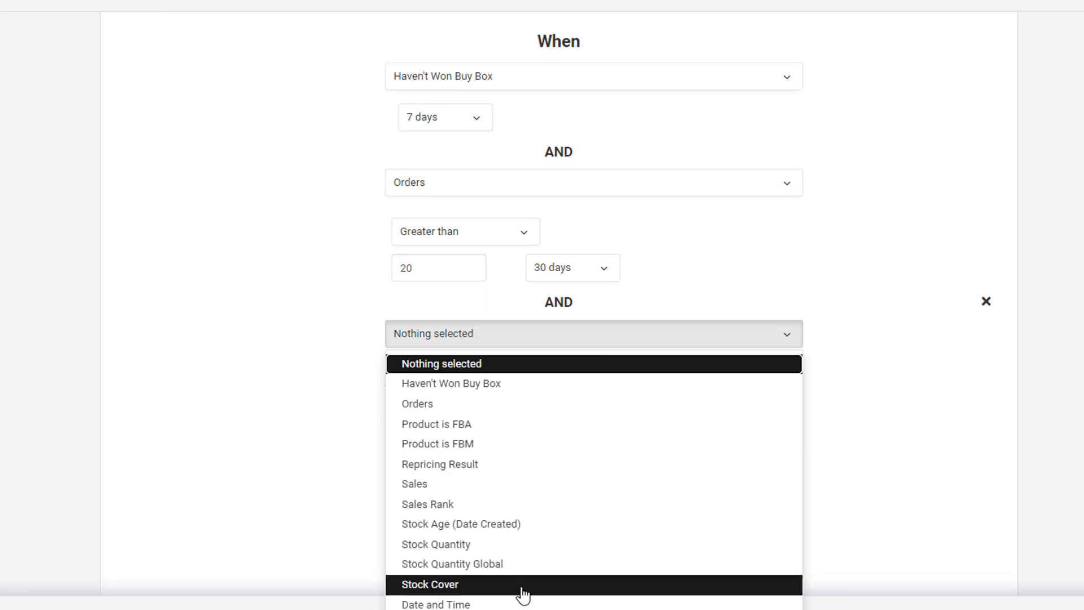
{"action": "left_click", "coordinate": [507, 604]}
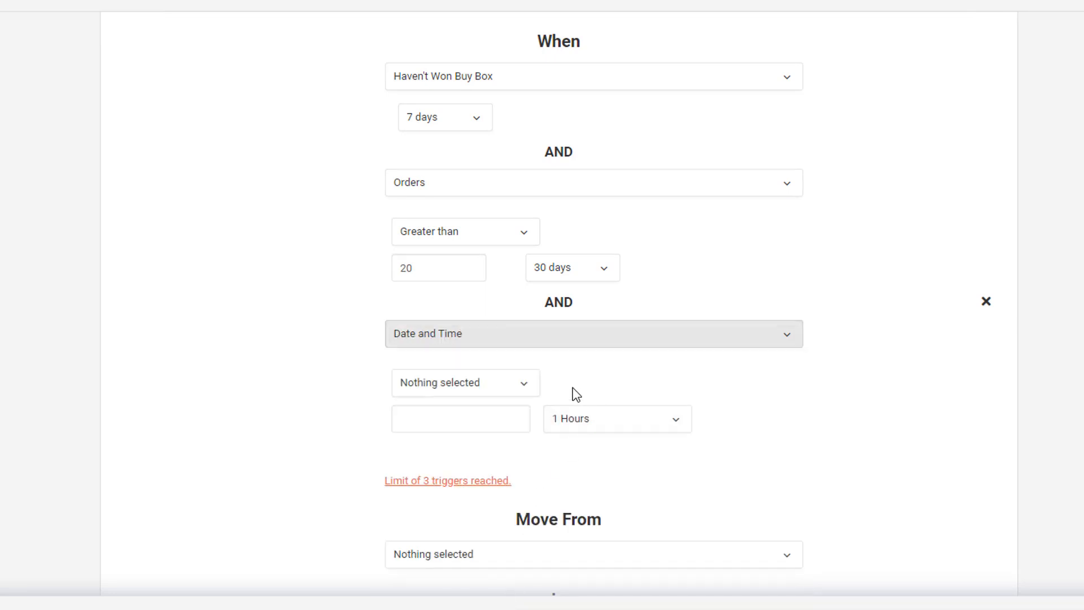
{"action": "left_click", "coordinate": [537, 387]}
{"action": "left_click", "coordinate": [474, 435]}
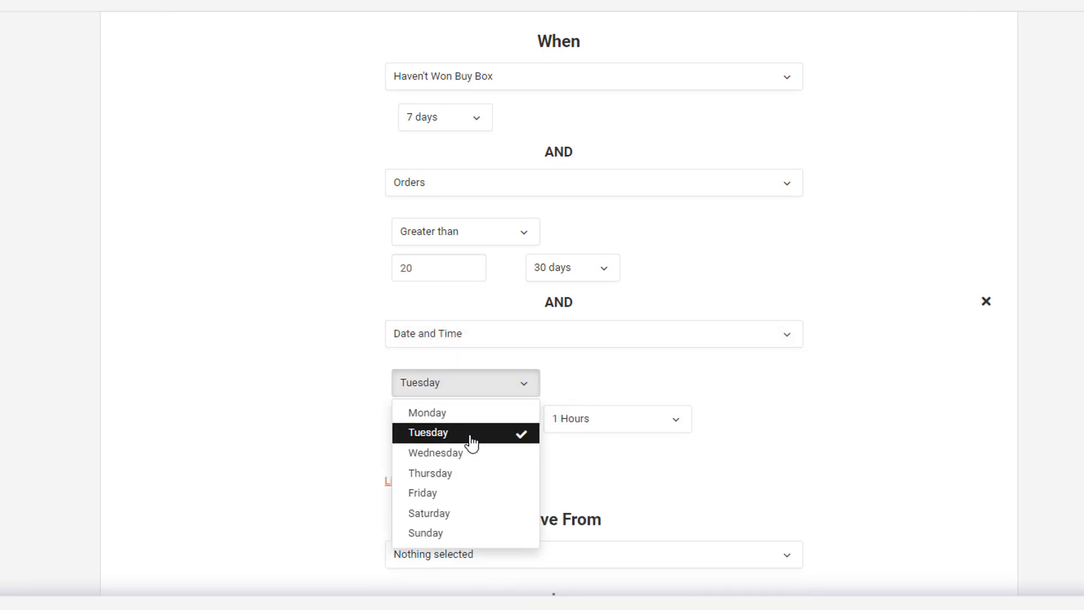
{"action": "left_click", "coordinate": [477, 455]}
{"action": "left_click", "coordinate": [469, 493]}
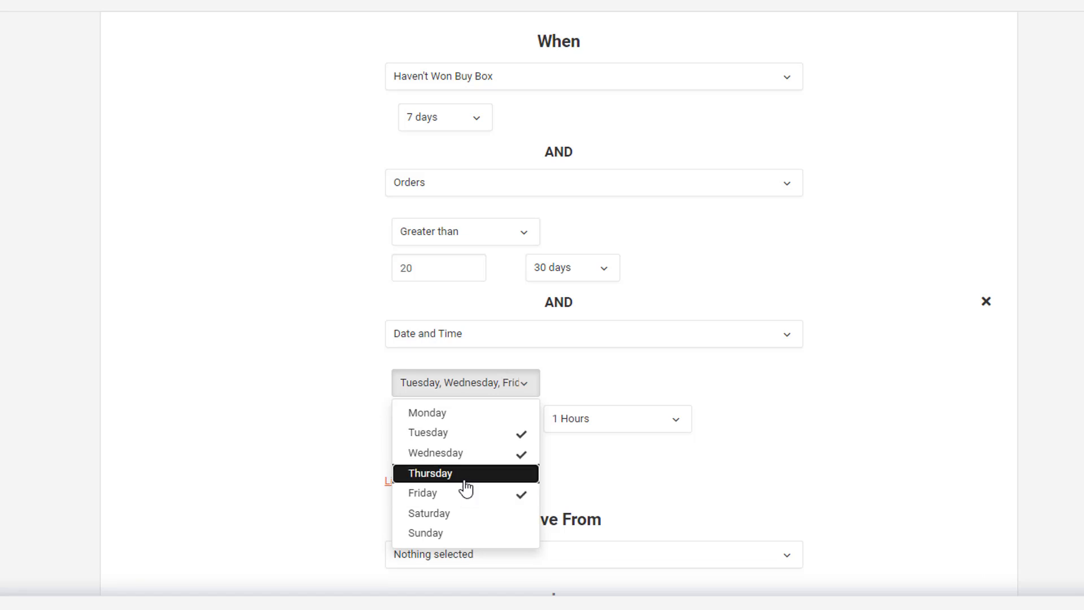
{"action": "left_click", "coordinate": [472, 473]}
Step: Set the Date and Time trigger to start at 11:00 and last 10 hours
{"action": "left_click", "coordinate": [484, 413]}
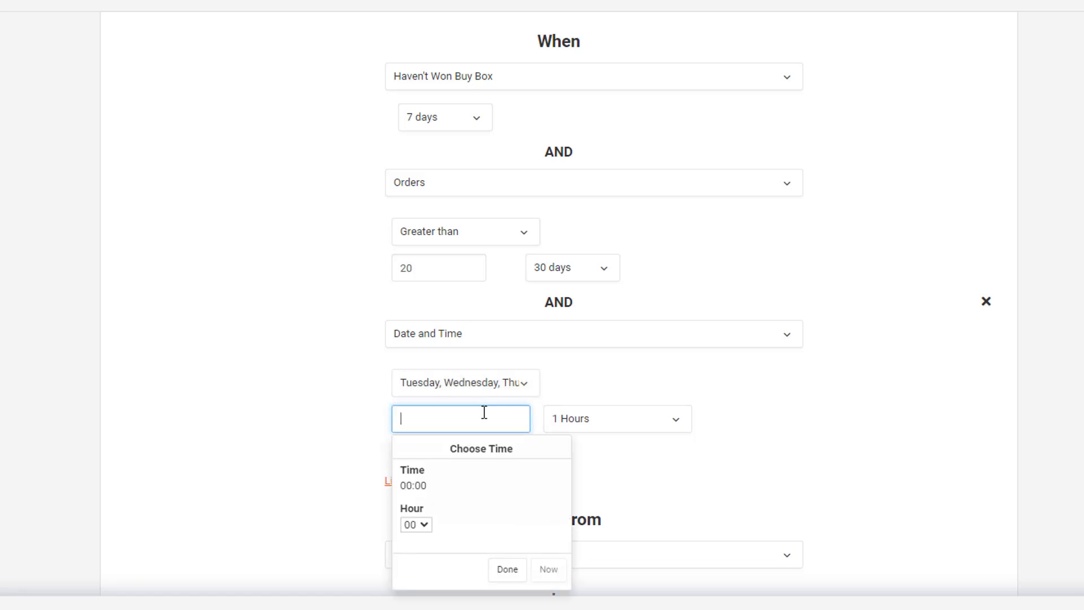
{"action": "left_click", "coordinate": [416, 525]}
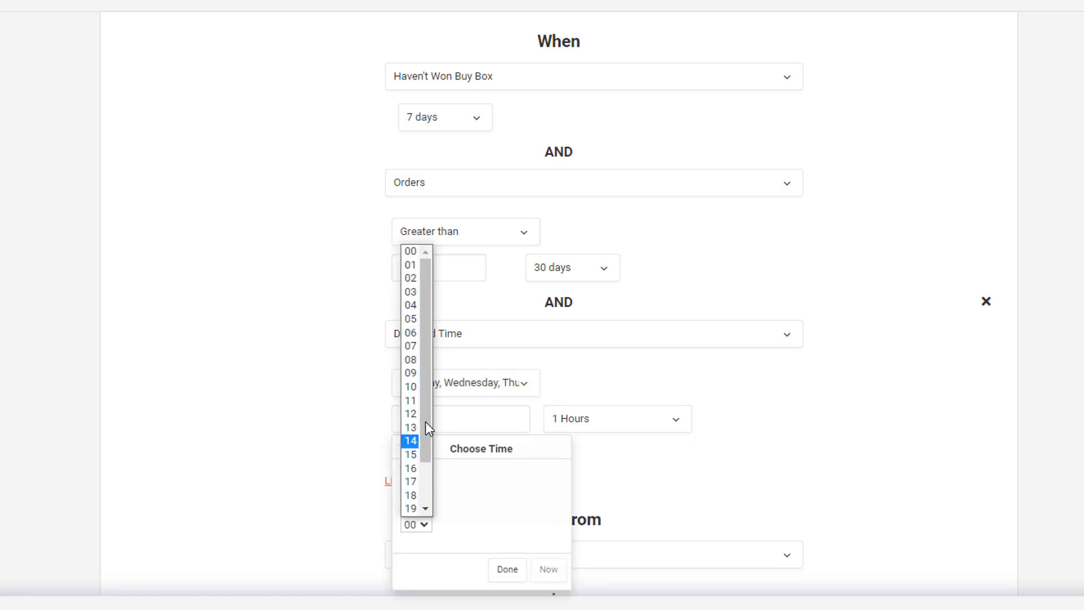
{"action": "left_click", "coordinate": [410, 401]}
{"action": "left_click", "coordinate": [586, 374]}
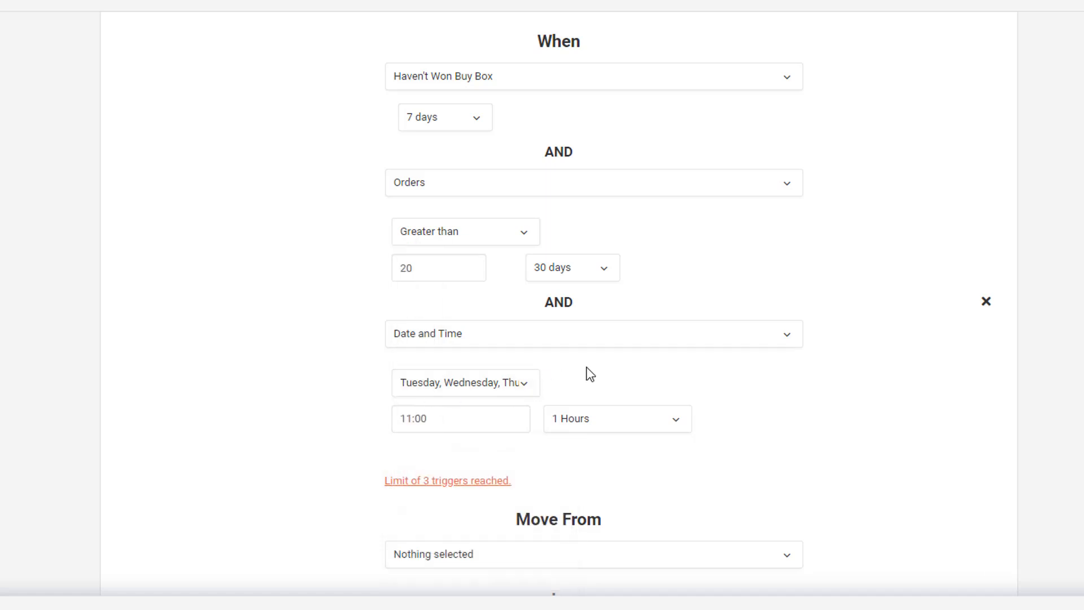
{"action": "left_click", "coordinate": [620, 413]}
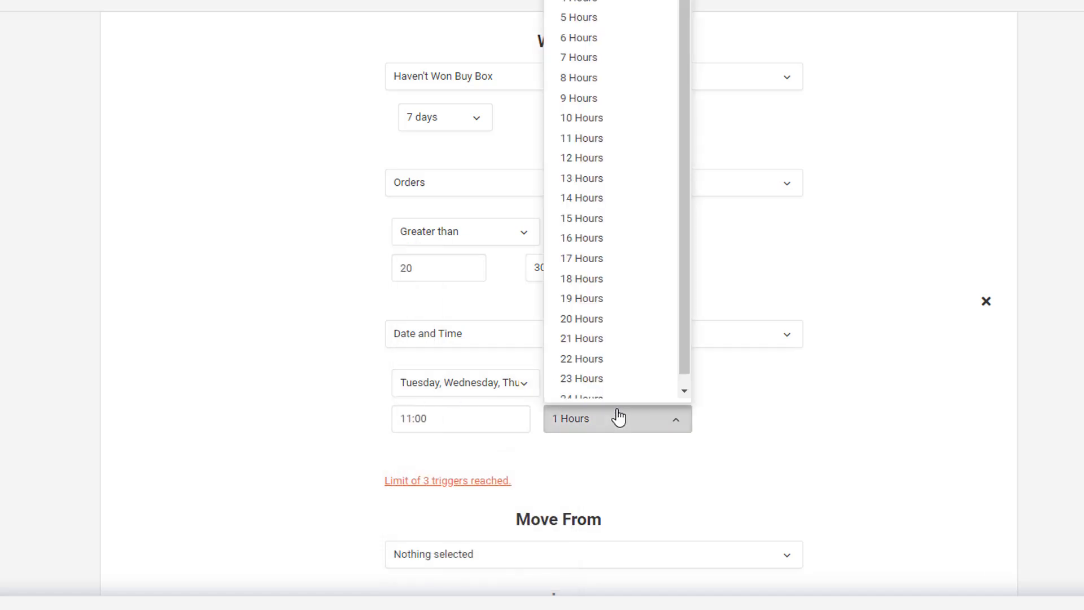
{"action": "left_click", "coordinate": [600, 118]}
{"action": "left_click", "coordinate": [703, 417]}
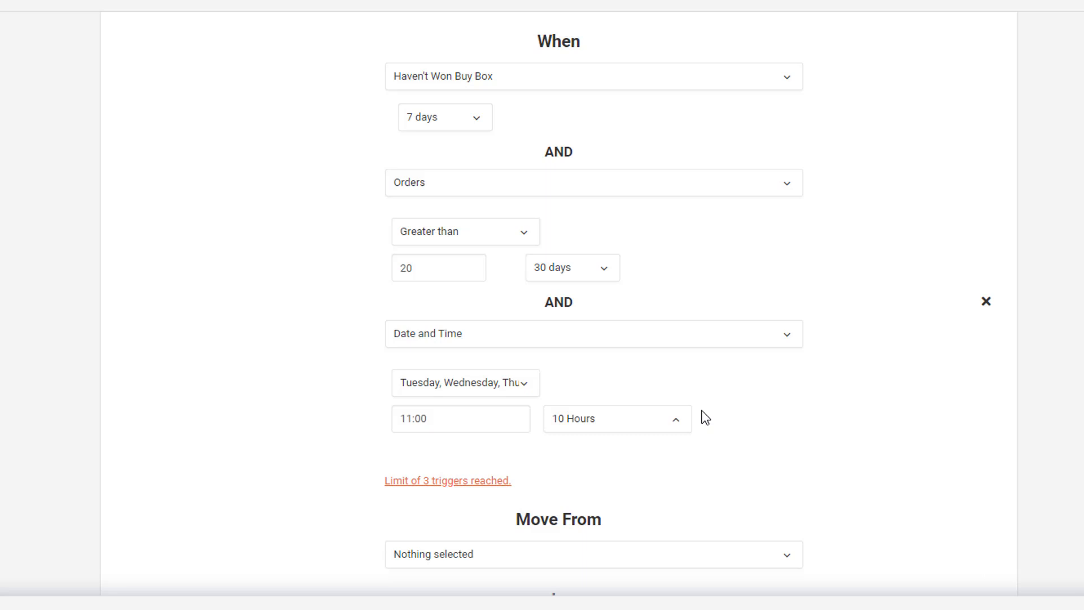
Step: Remove the Date and Time trigger from the automation
{"action": "scroll", "coordinate": [705, 418], "scroll_direction": "down", "scroll_amount": 3}
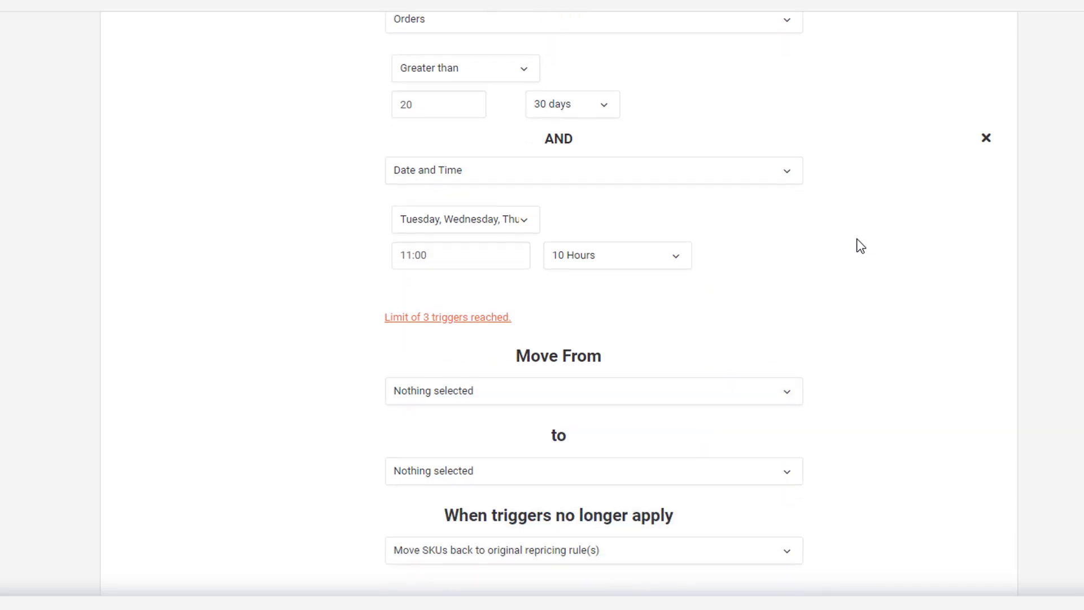
{"action": "left_click", "coordinate": [986, 139]}
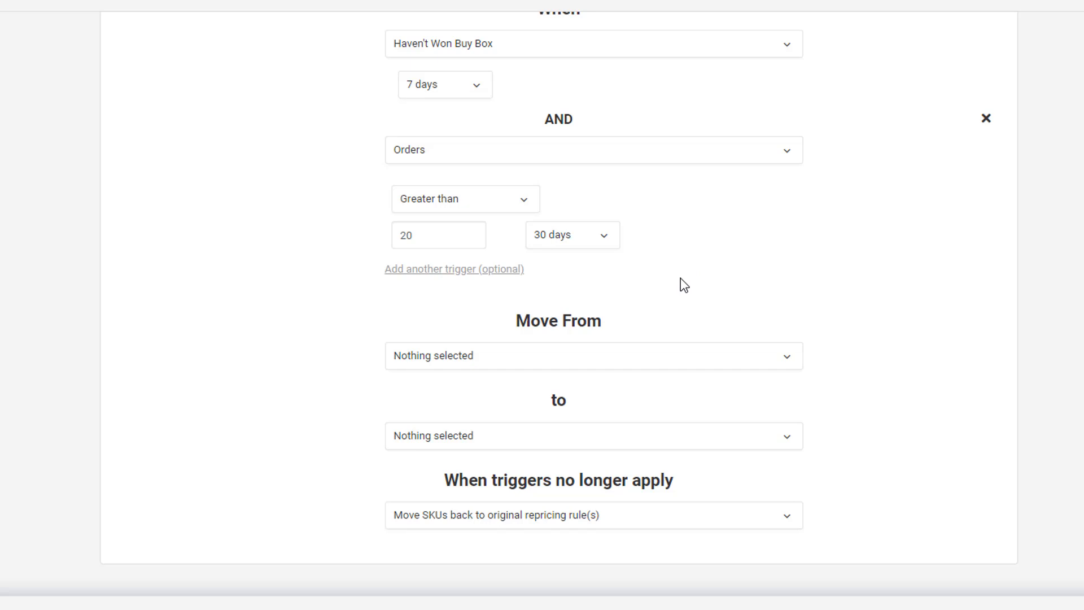
Step: Set the automation to move products from Express Setup ea and Express Setup molestiae to Express Setup eos
{"action": "left_click", "coordinate": [695, 356]}
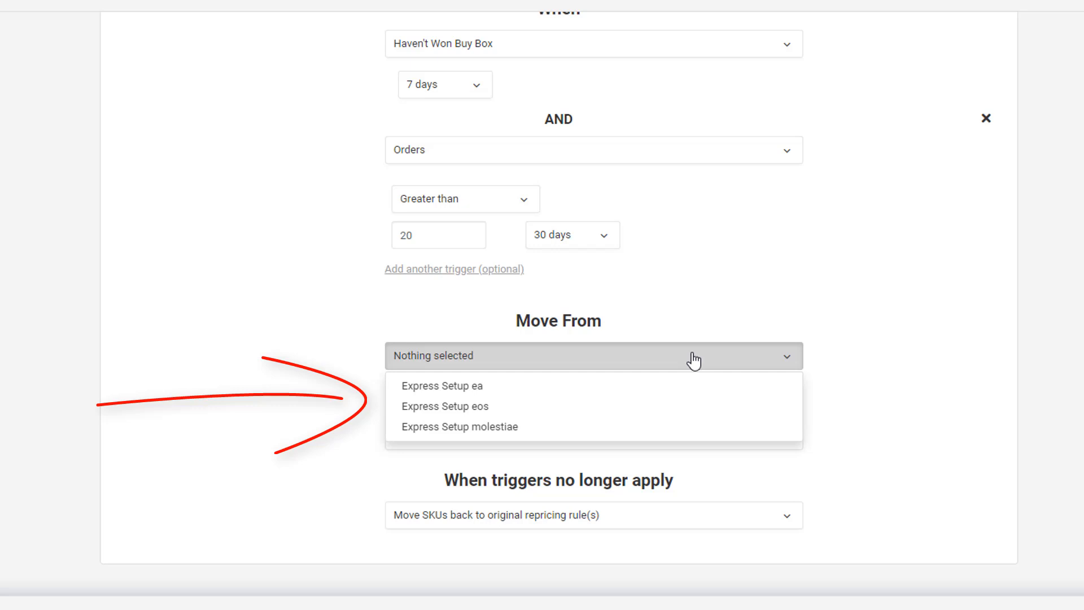
{"action": "left_click", "coordinate": [622, 387]}
{"action": "left_click", "coordinate": [612, 426]}
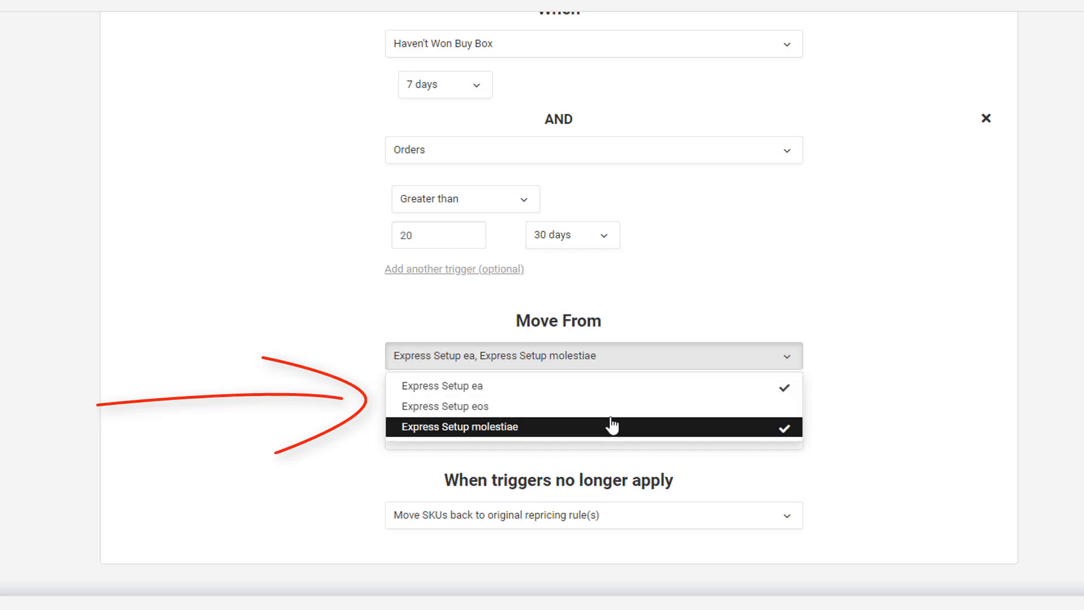
{"action": "left_click", "coordinate": [726, 304]}
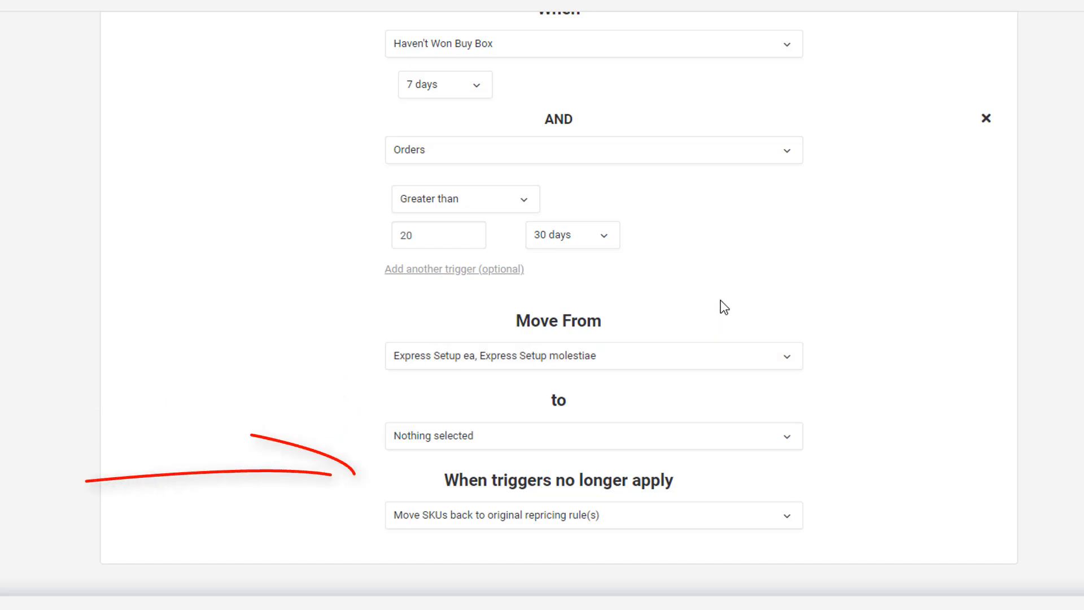
{"action": "left_click", "coordinate": [708, 449]}
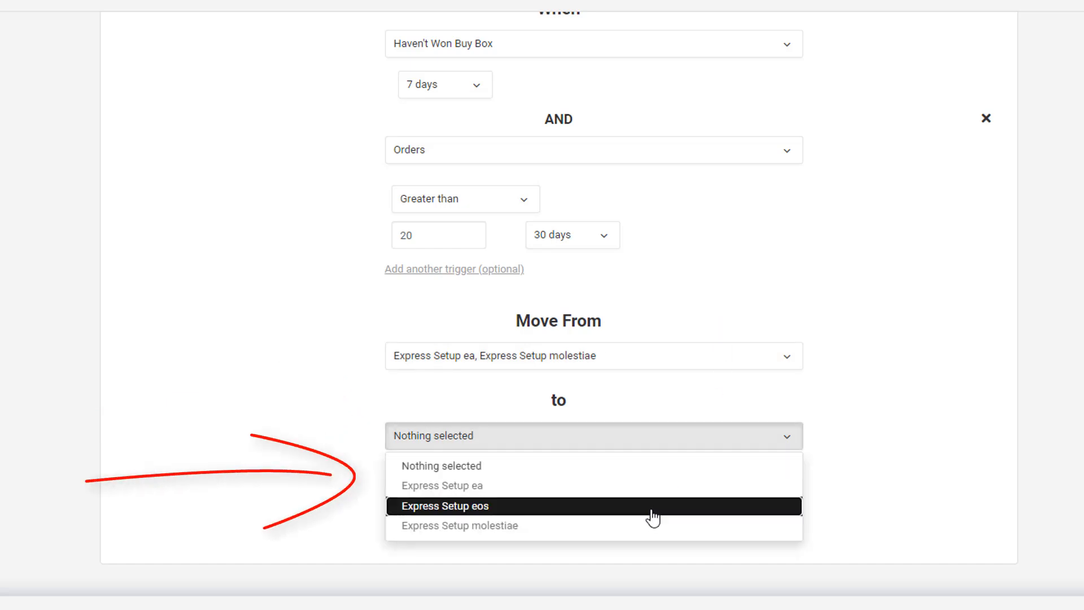
{"action": "left_click", "coordinate": [649, 507]}
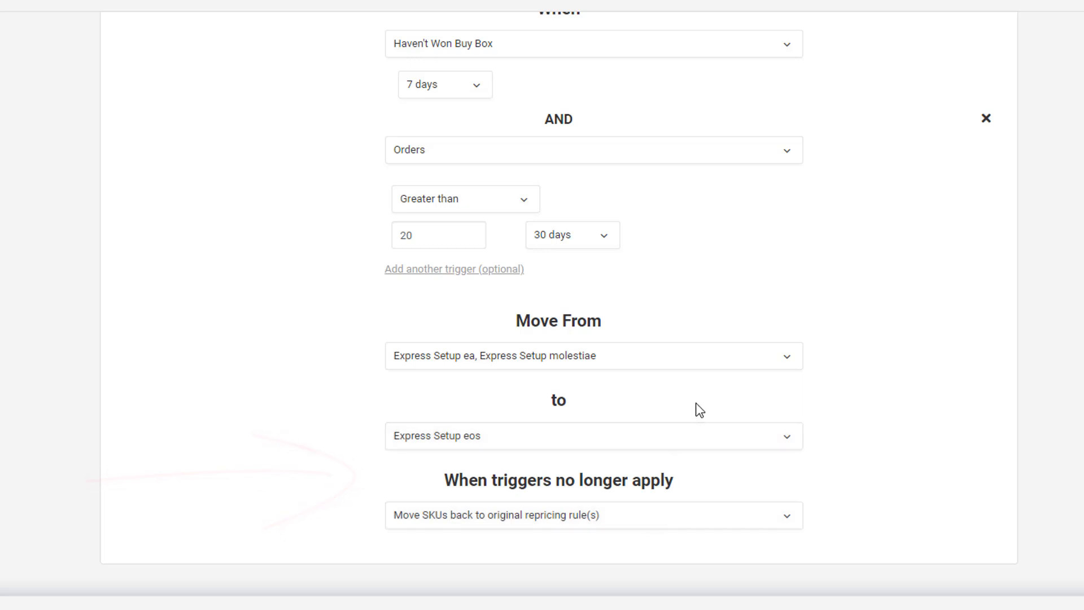
Step: Choose to move SKUs back to the original repricing rule(s) when triggers no longer apply
{"action": "left_click", "coordinate": [684, 528]}
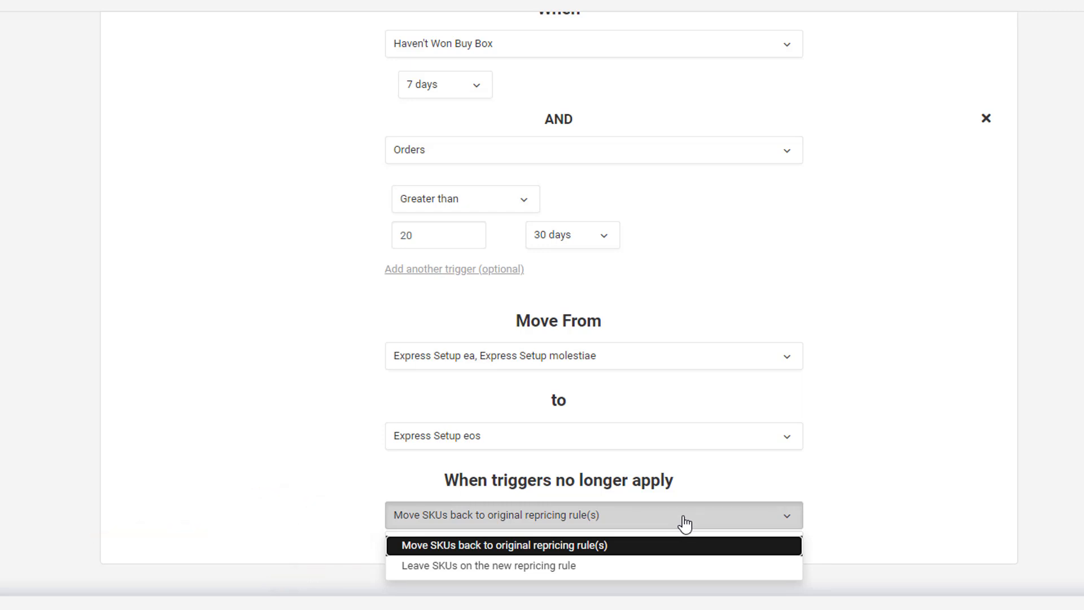
{"action": "left_click", "coordinate": [659, 547]}
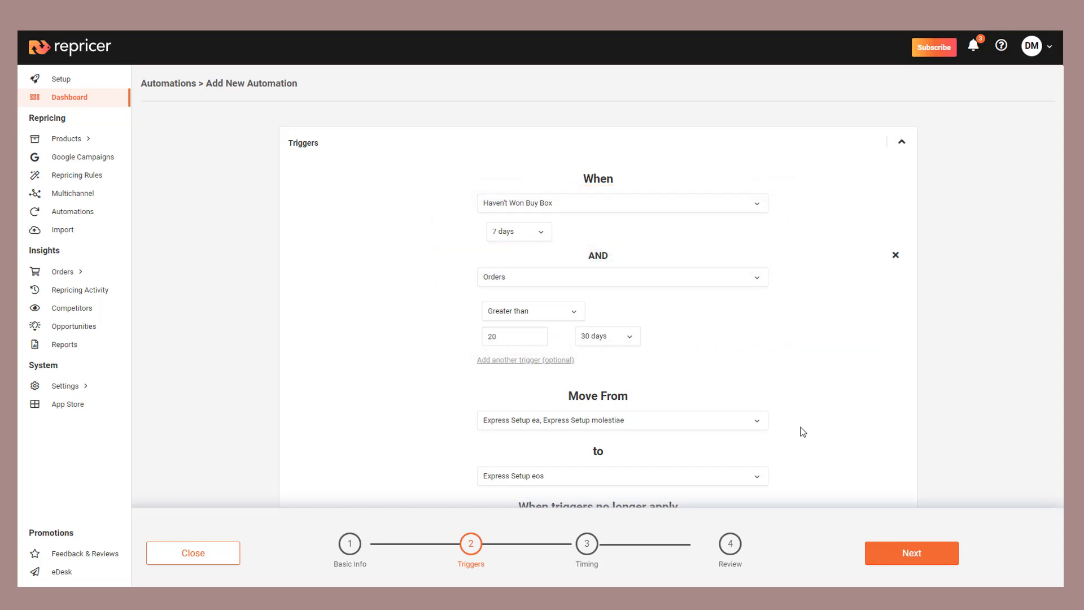
{"action": "scroll", "coordinate": [803, 432], "scroll_direction": "down", "scroll_amount": 2}
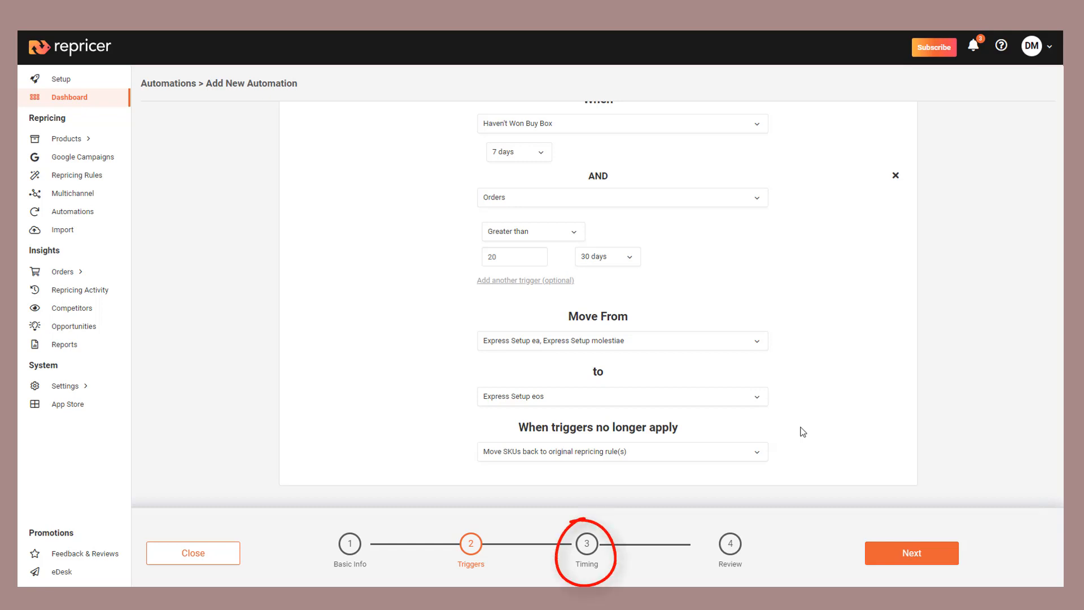
Step: In the Timing stage, enable a lock period of at least 5 days on the new repricing rule, and proceed to the Review stage
{"action": "left_click", "coordinate": [590, 547]}
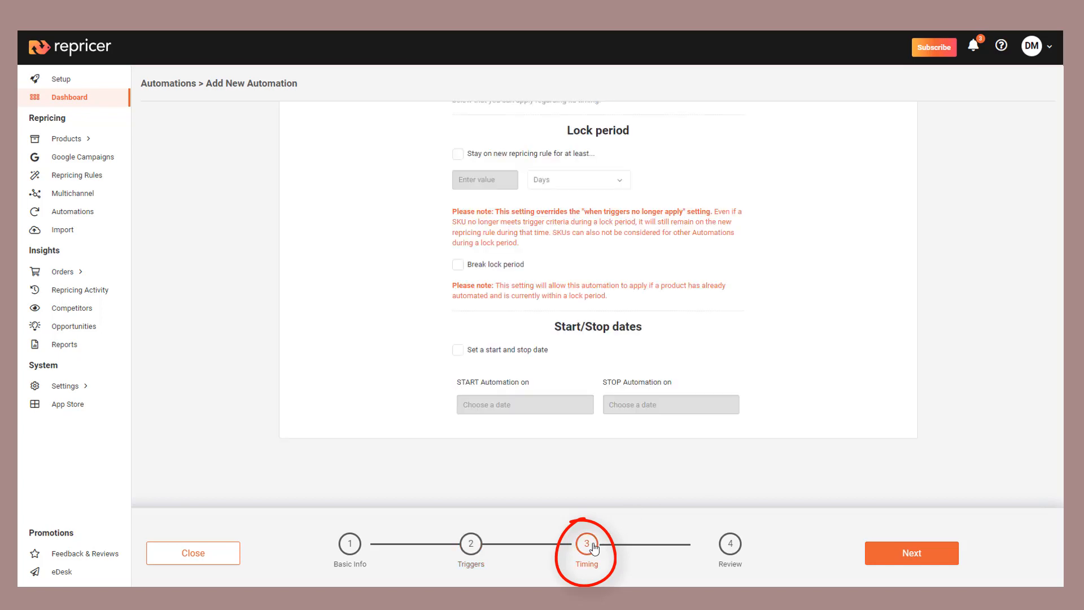
{"action": "scroll", "coordinate": [713, 471], "scroll_direction": "up", "scroll_amount": 2}
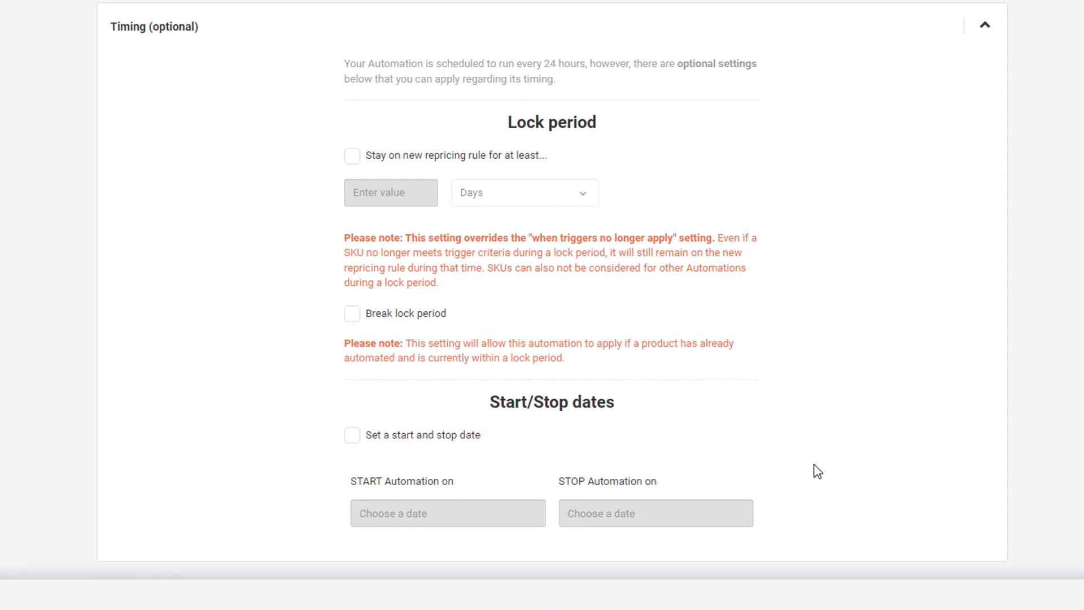
{"action": "left_click", "coordinate": [349, 157]}
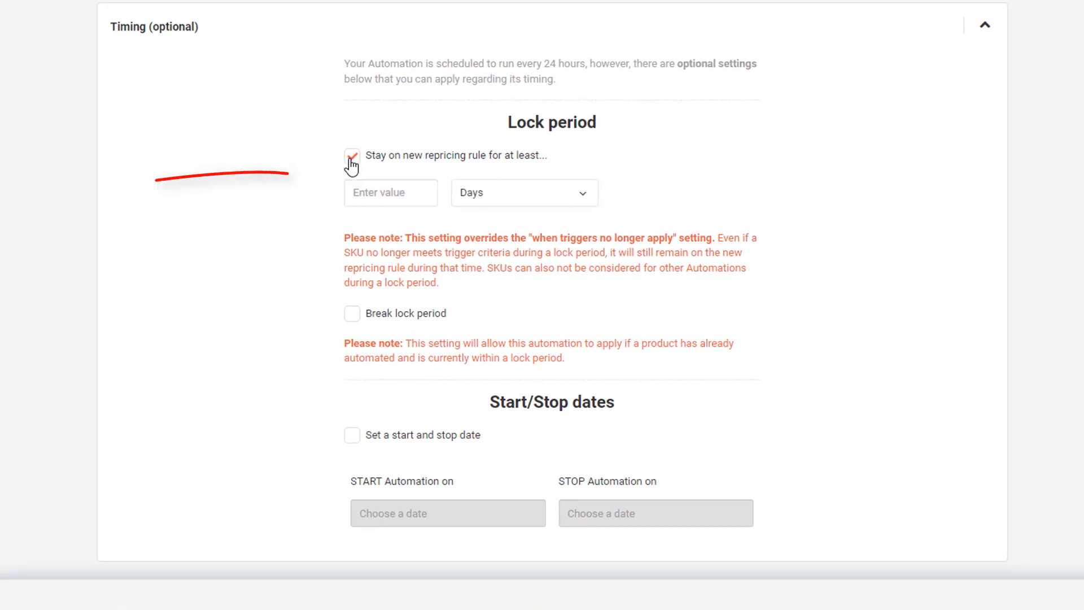
{"action": "left_click", "coordinate": [378, 188]}
{"action": "type", "text": "5"}
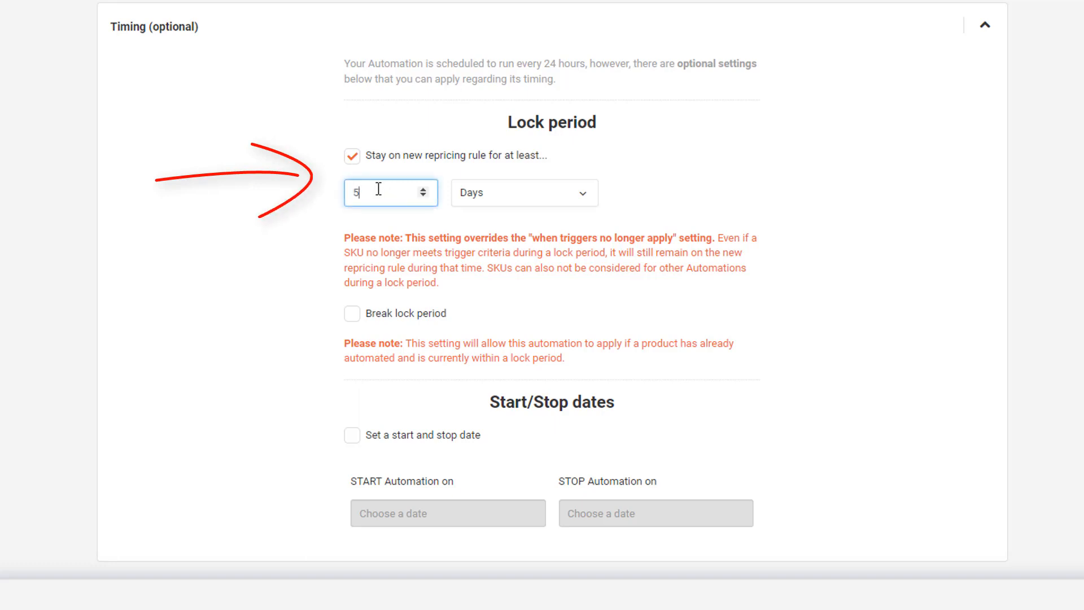
{"action": "left_click", "coordinate": [275, 197]}
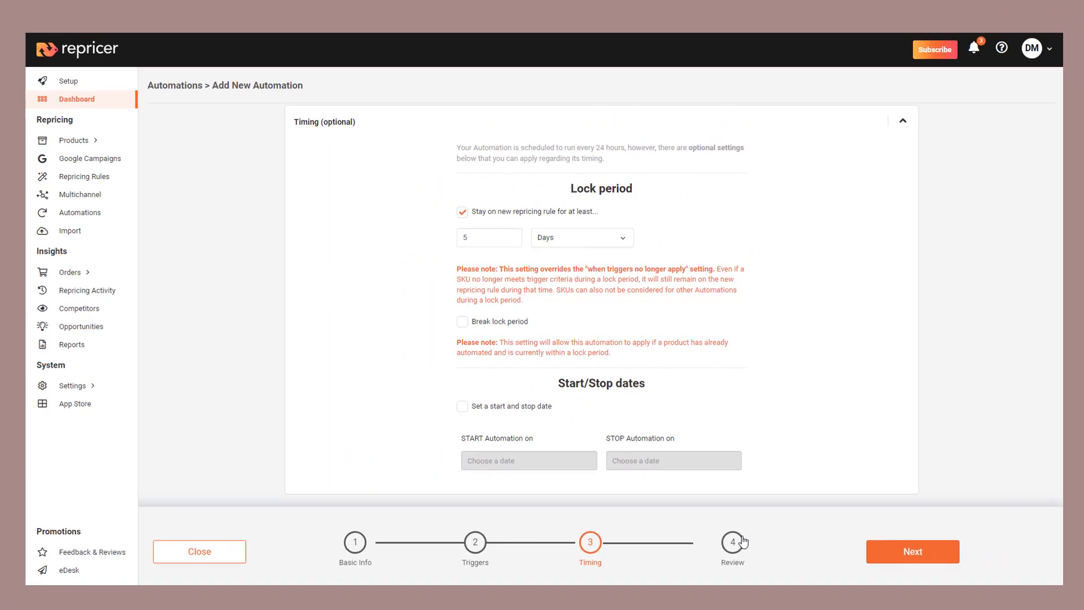
{"action": "left_click", "coordinate": [741, 541]}
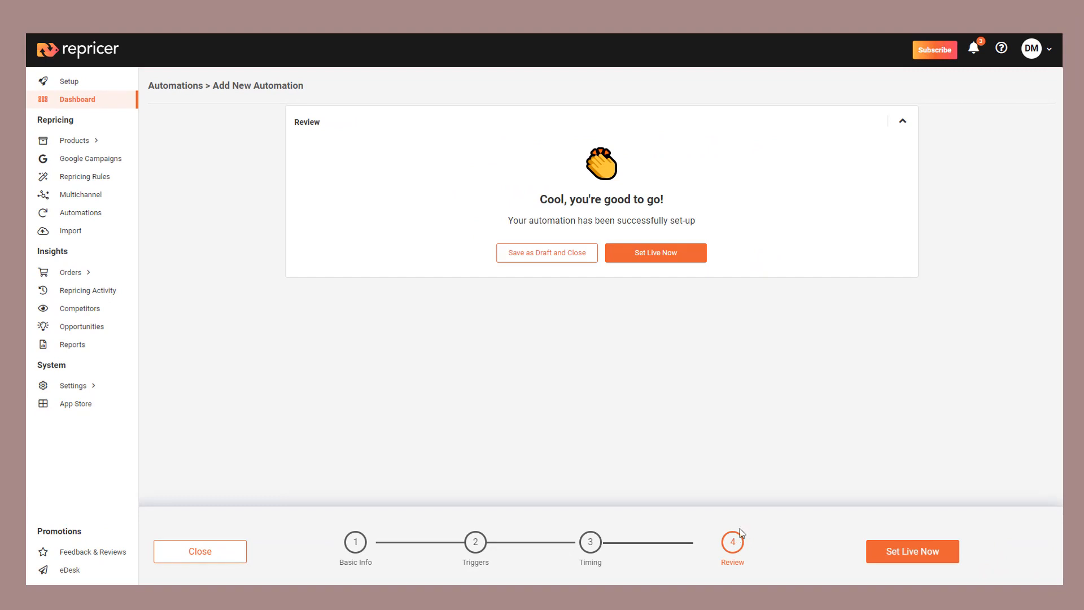